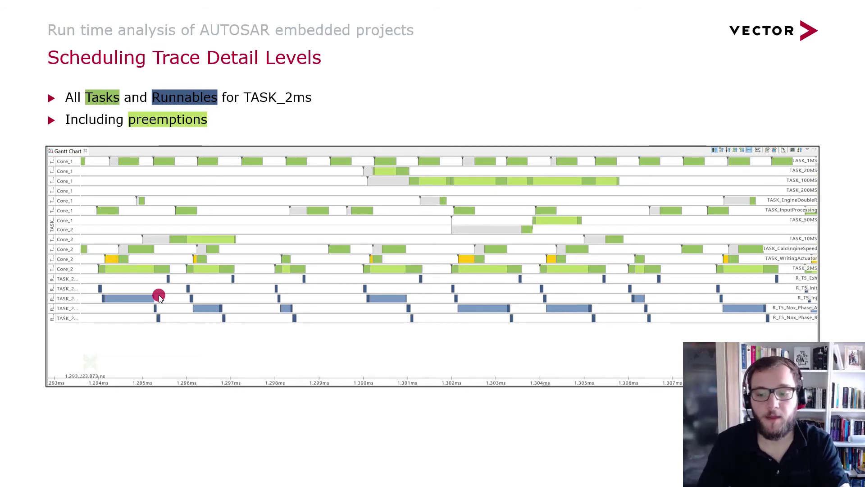
Reveal the red interference lines on the TASK_2ms Gantt chart.
left_click(158, 295)
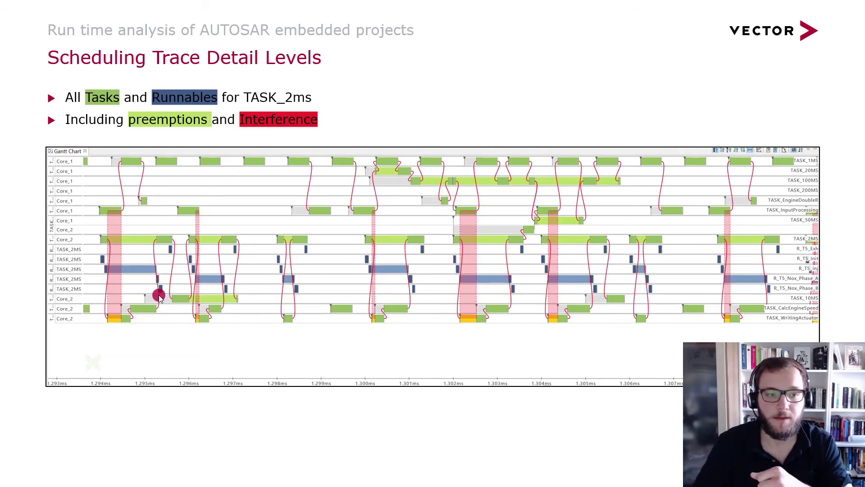